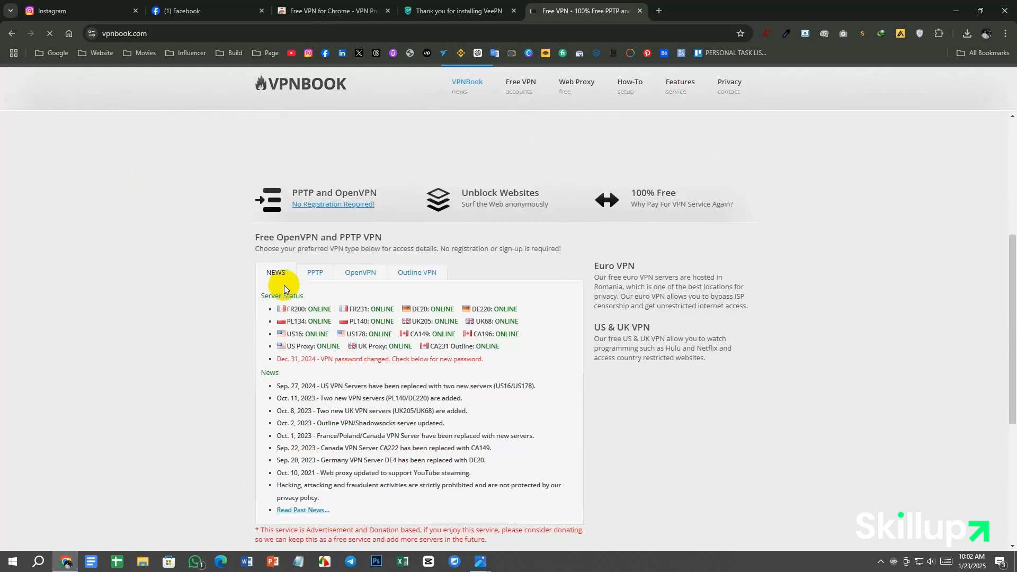
# Show VPNBook's free PPTP server details and copy the Germany VPN server address DE20.vpnbook.com.
pyautogui.scroll(5, 284, 285)
pyautogui.scroll(-6, 221, 324)
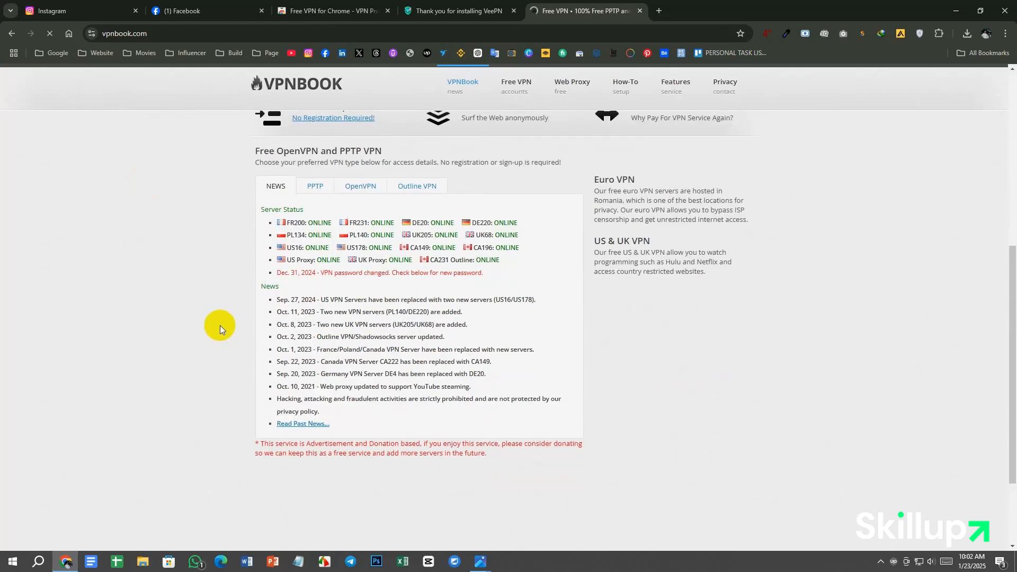
pyautogui.click(316, 192)
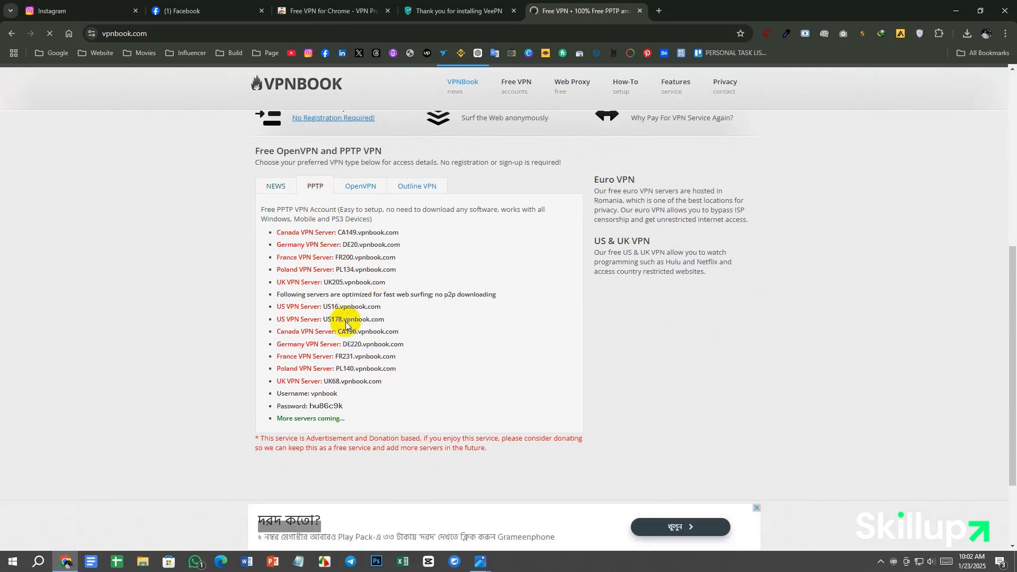
pyautogui.scroll(-2, 336, 325)
pyautogui.scroll(2, 395, 257)
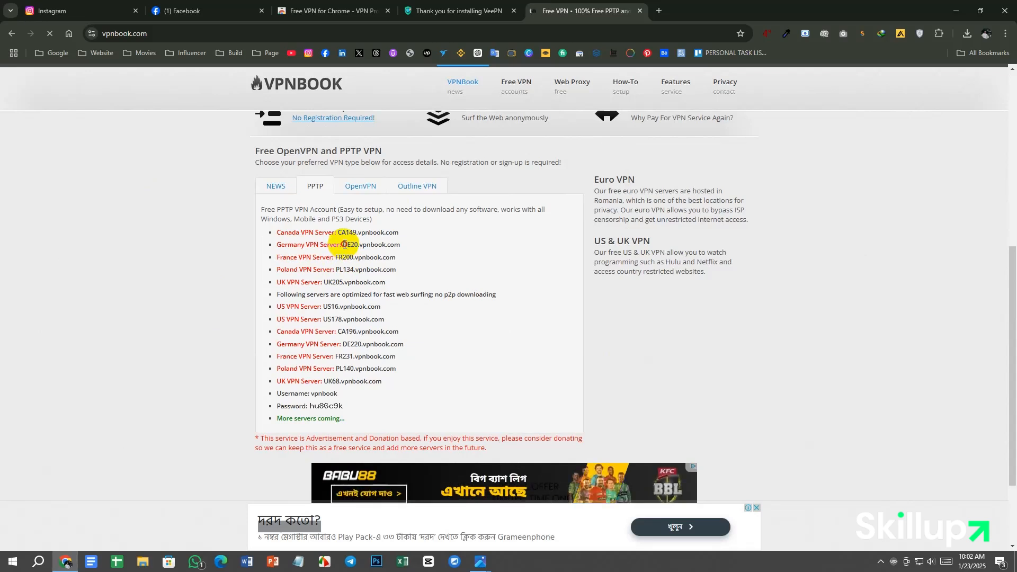
pyautogui.moveTo(345, 244); pyautogui.dragTo(400, 246)
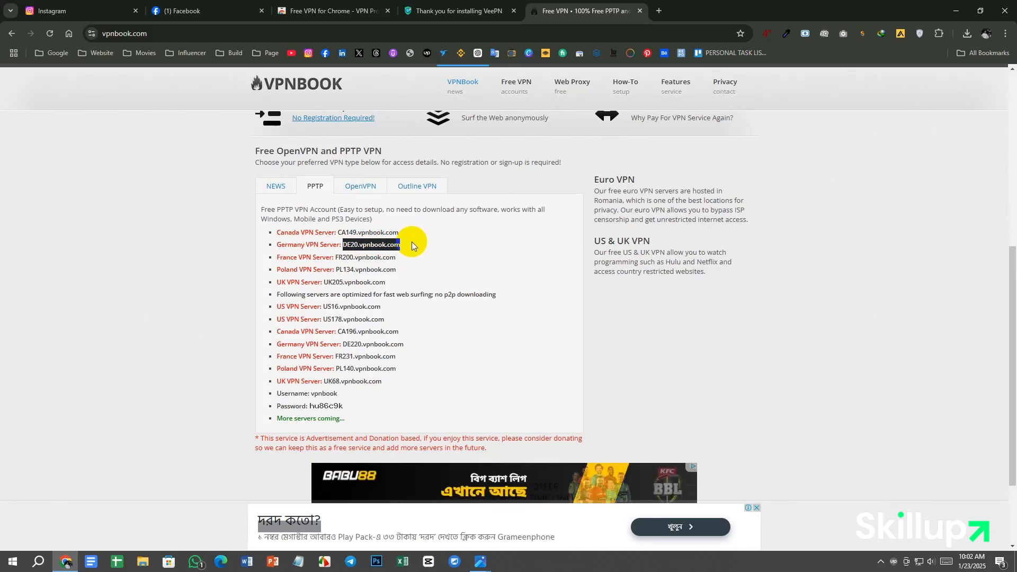
pyautogui.rightClick(398, 244)
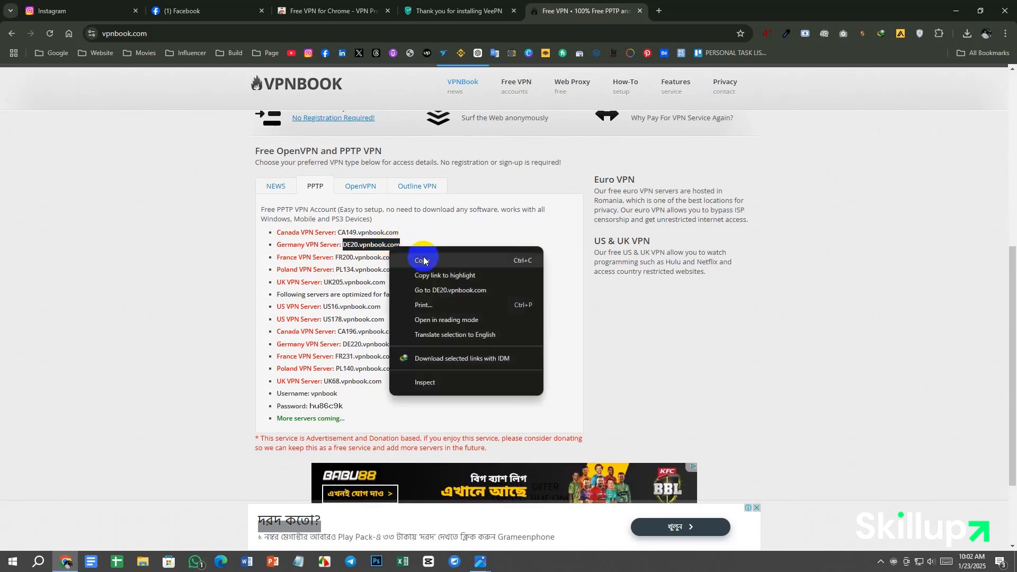
pyautogui.click(423, 256)
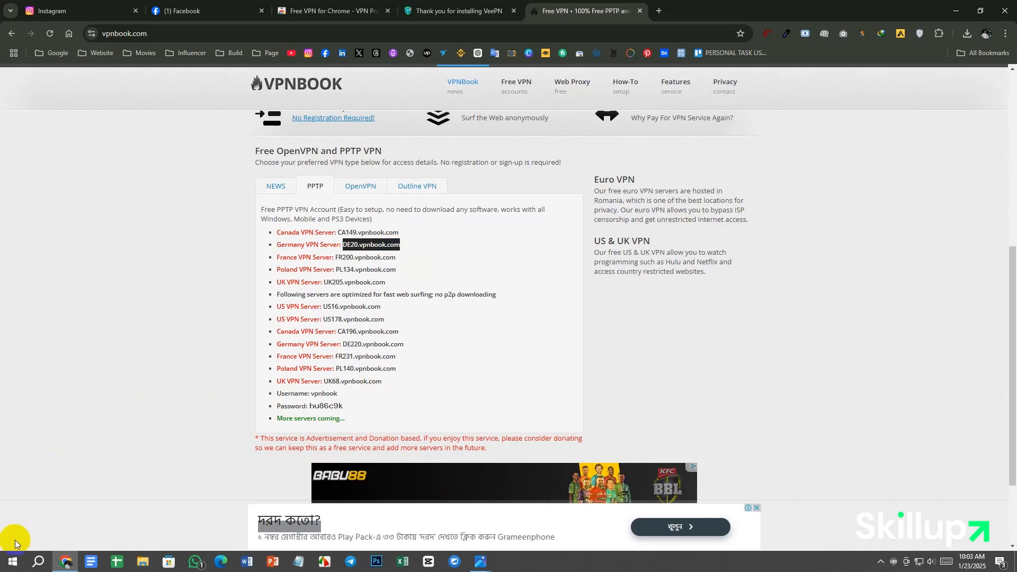
# Switch to Windows Settings and start adding a new connection in the Network & Internet VPN settings.
pyautogui.click(12, 563)
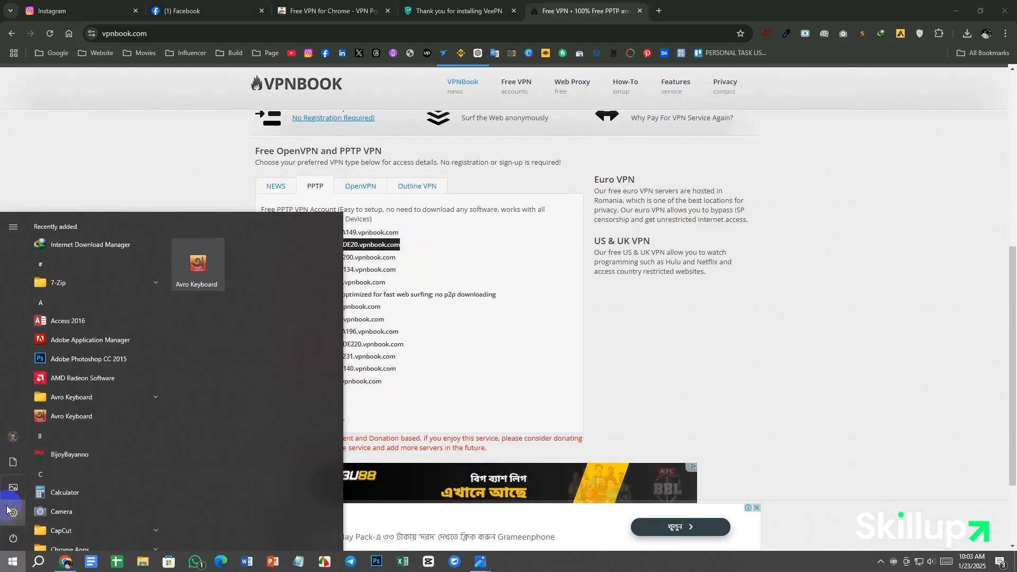
pyautogui.click(11, 513)
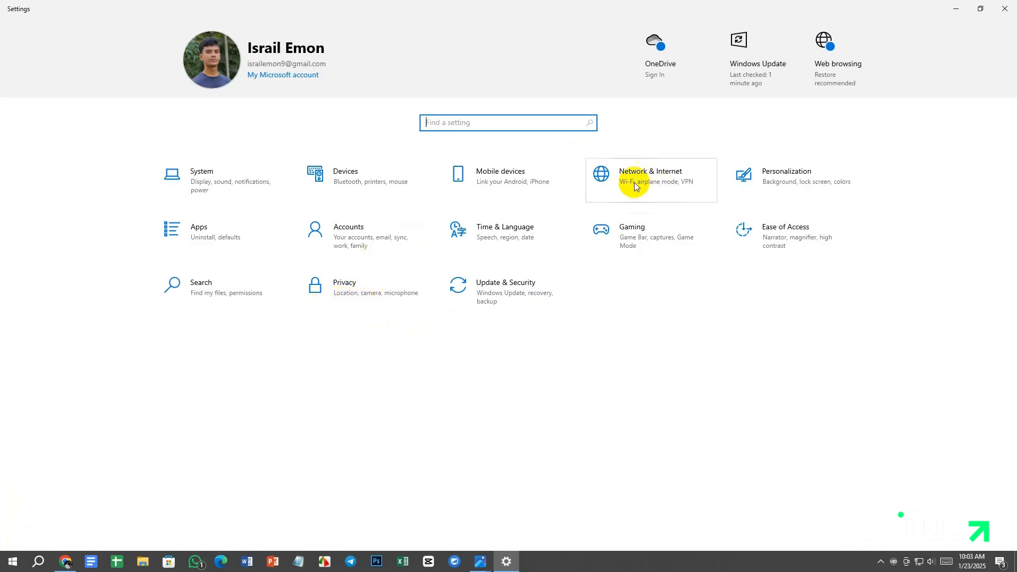
pyautogui.click(662, 186)
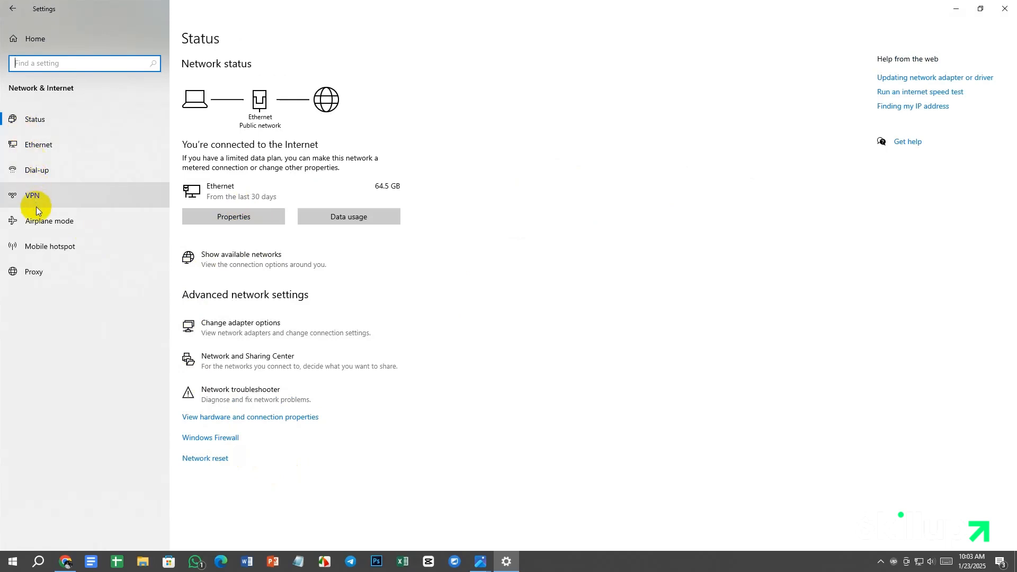
pyautogui.click(69, 197)
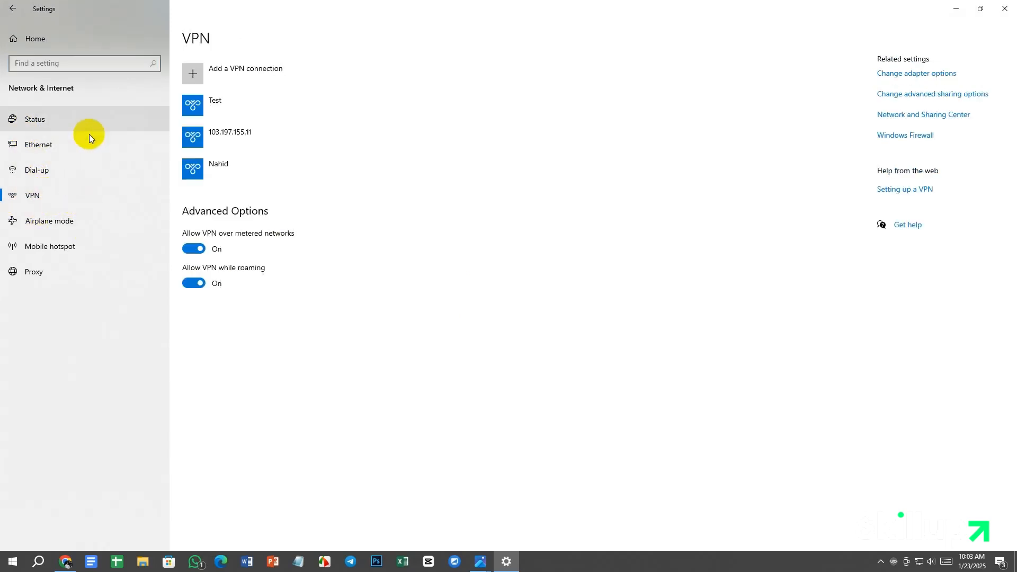
pyautogui.click(201, 74)
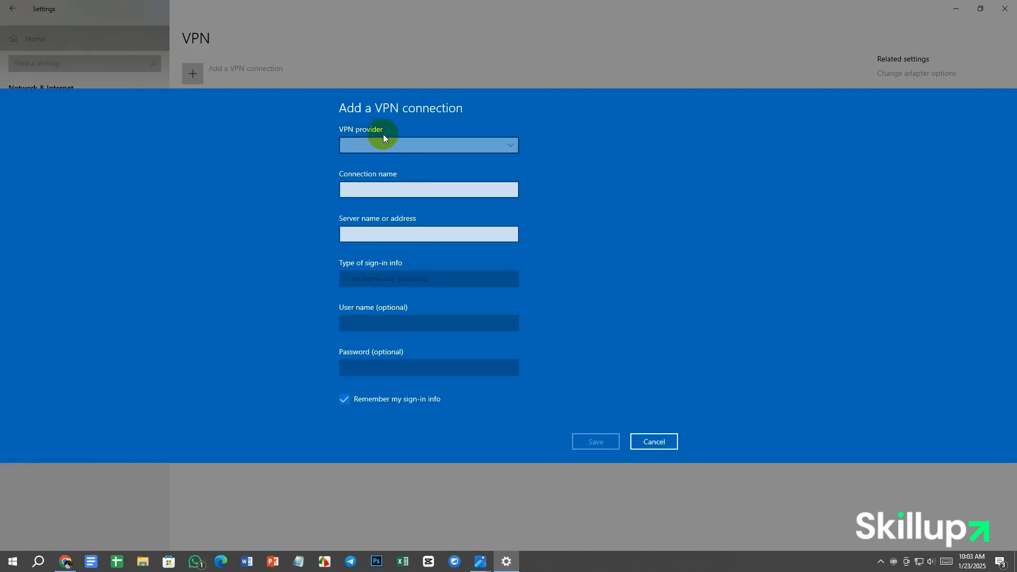
# Set the provider to Windows (built-in), the connection name to VPNbook and the server address to DE20.vpnbook.com.
pyautogui.click(507, 144)
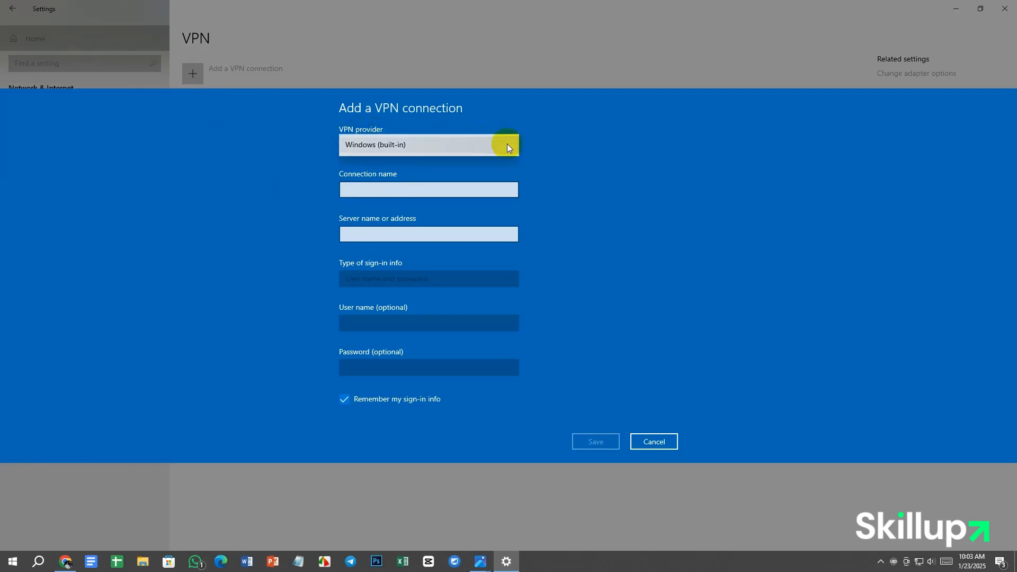
pyautogui.click(481, 146)
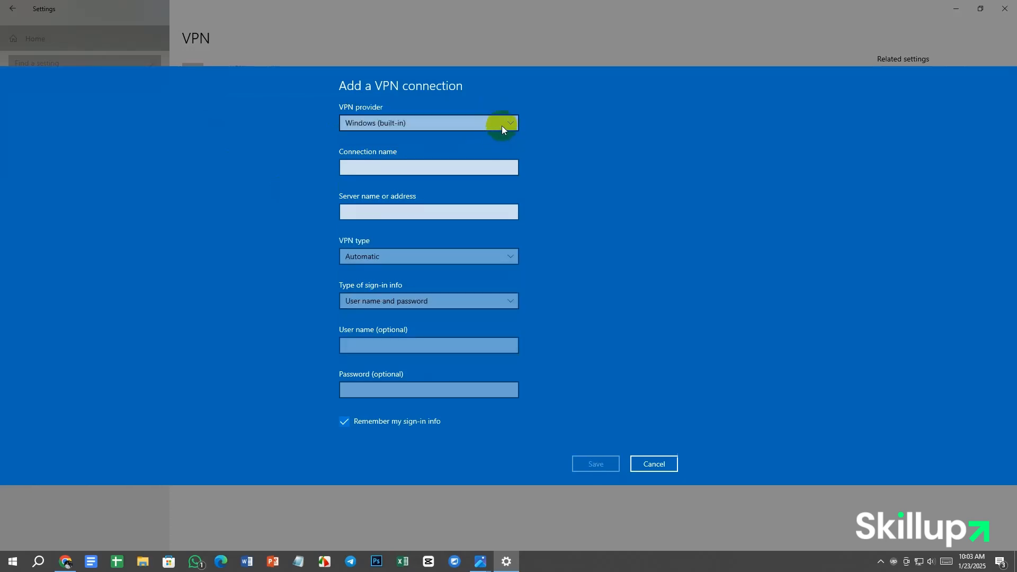
pyautogui.click(371, 168)
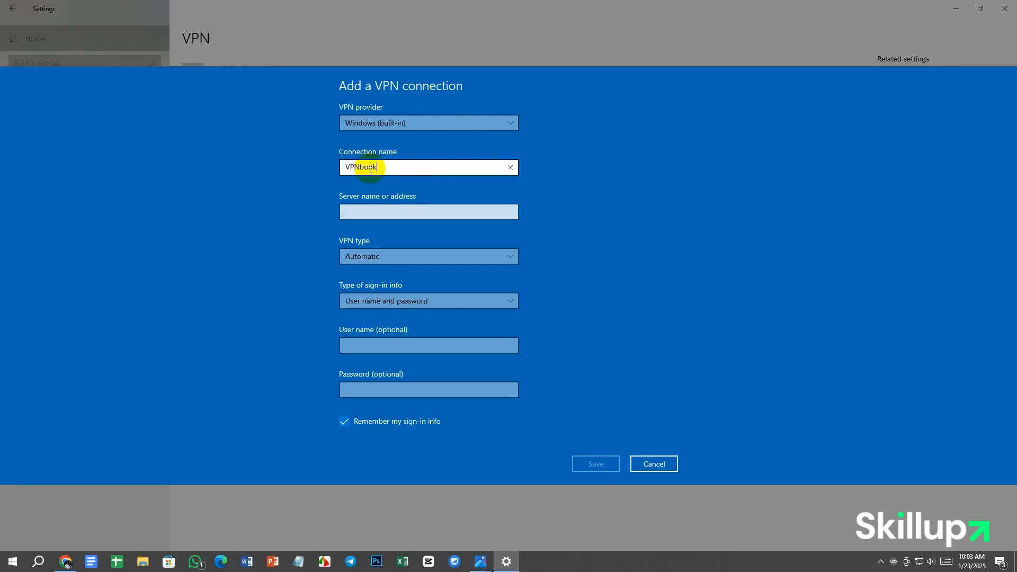
pyautogui.click(368, 214)
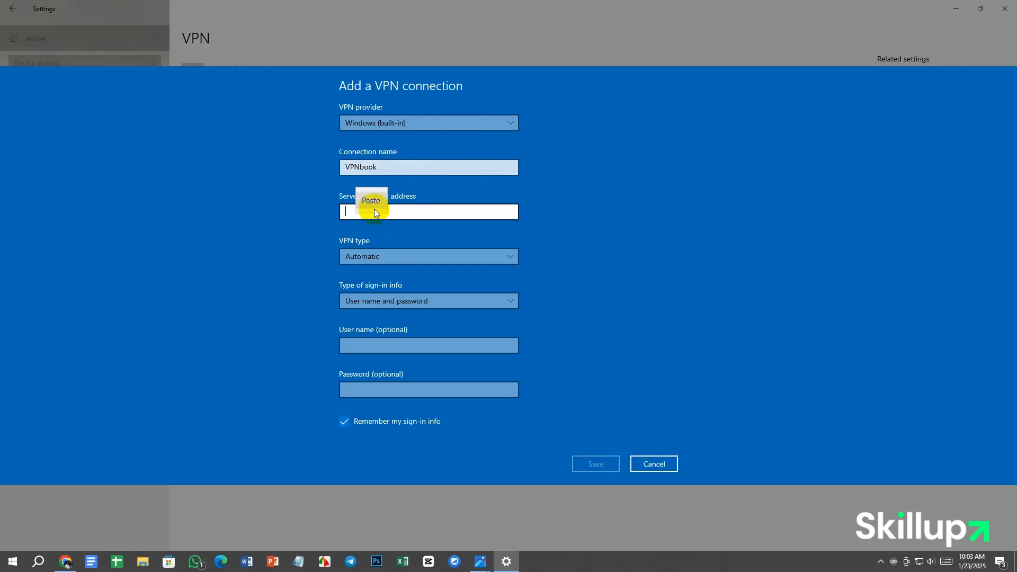
pyautogui.write('DE20.vpnbook.com')
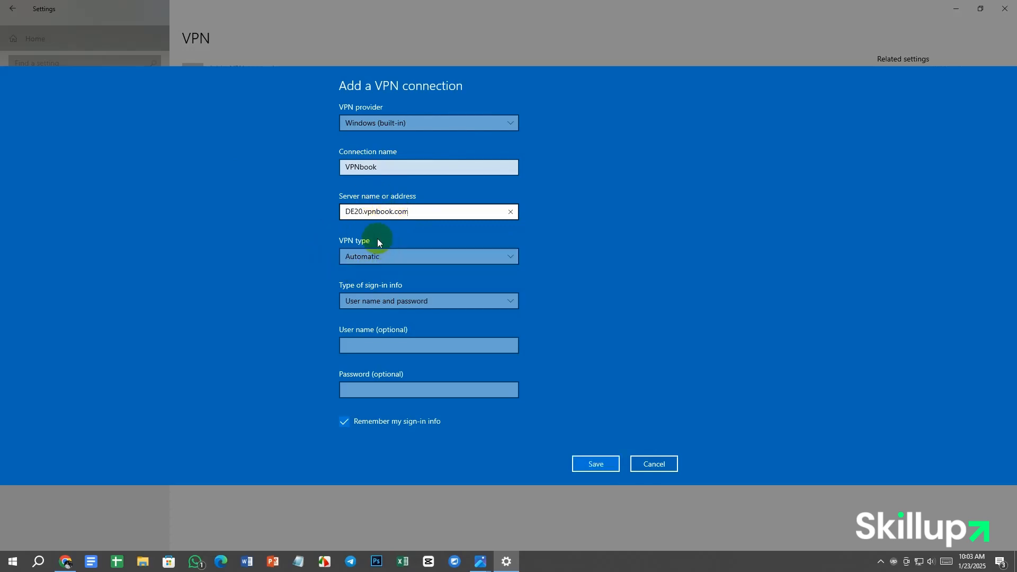
# Set the VPN type to Point to Point Tunneling Protocol (PPTP) and the sign-in info to User name and password.
pyautogui.click(451, 256)
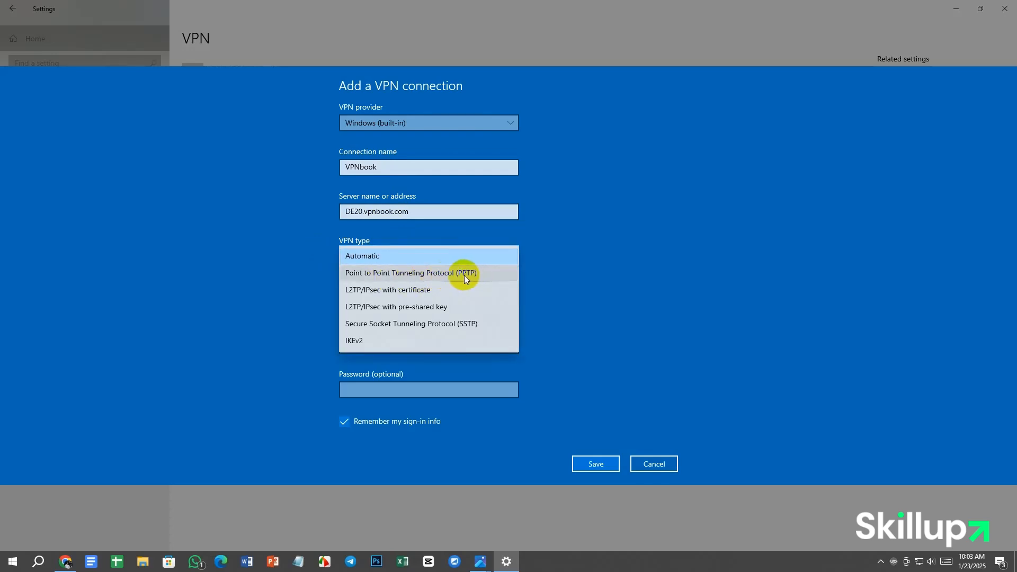
pyautogui.click(454, 274)
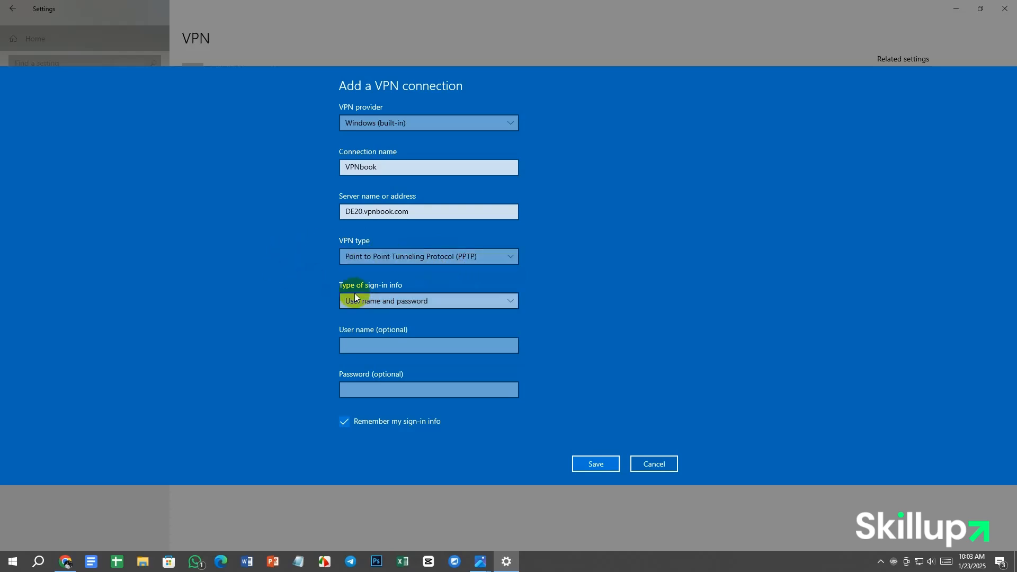
pyautogui.click(471, 299)
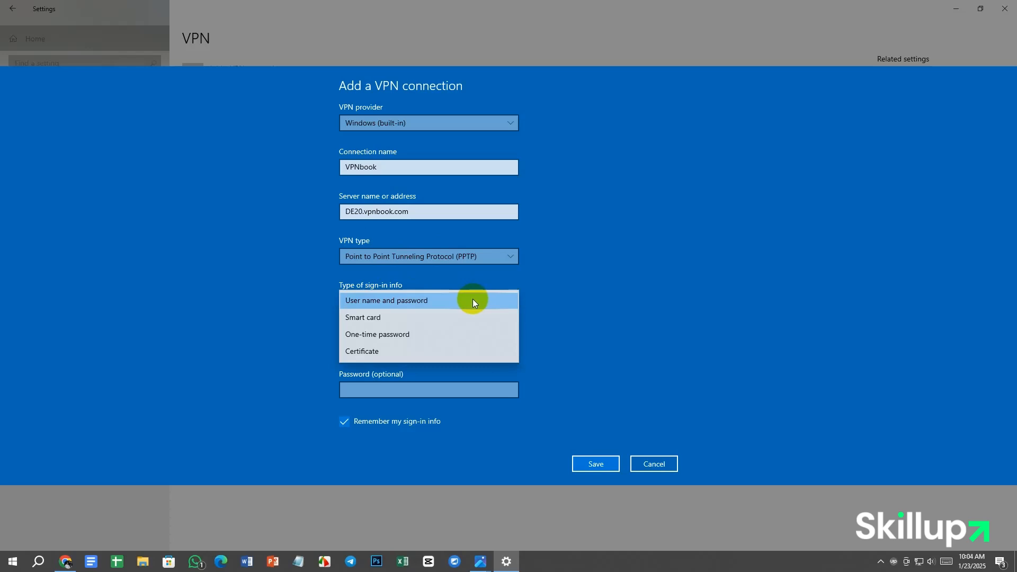
pyautogui.click(472, 300)
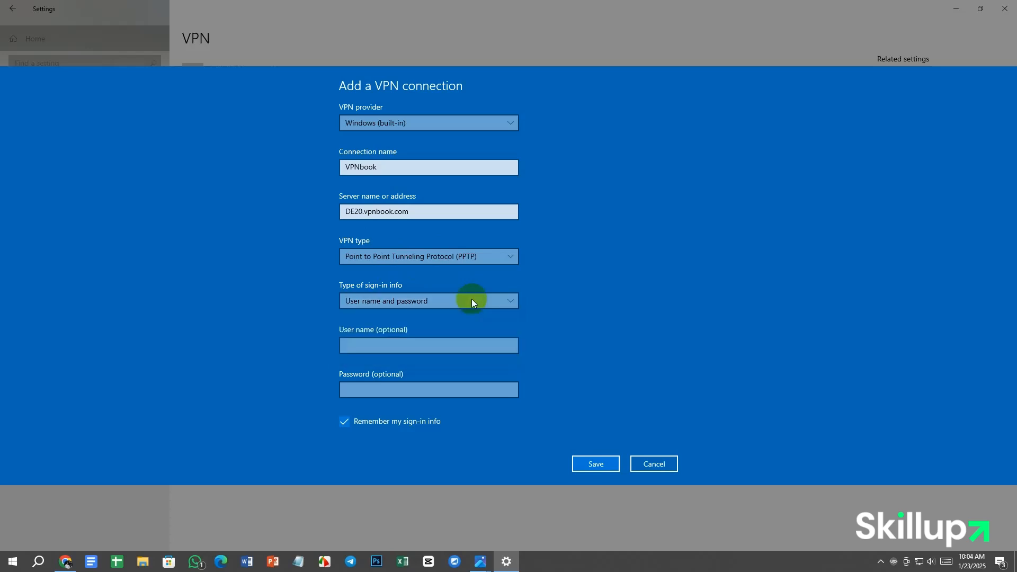
# Copy the username vpnbook from the VPNBook page in Chrome into the connection's user name field in Settings.
pyautogui.click(376, 343)
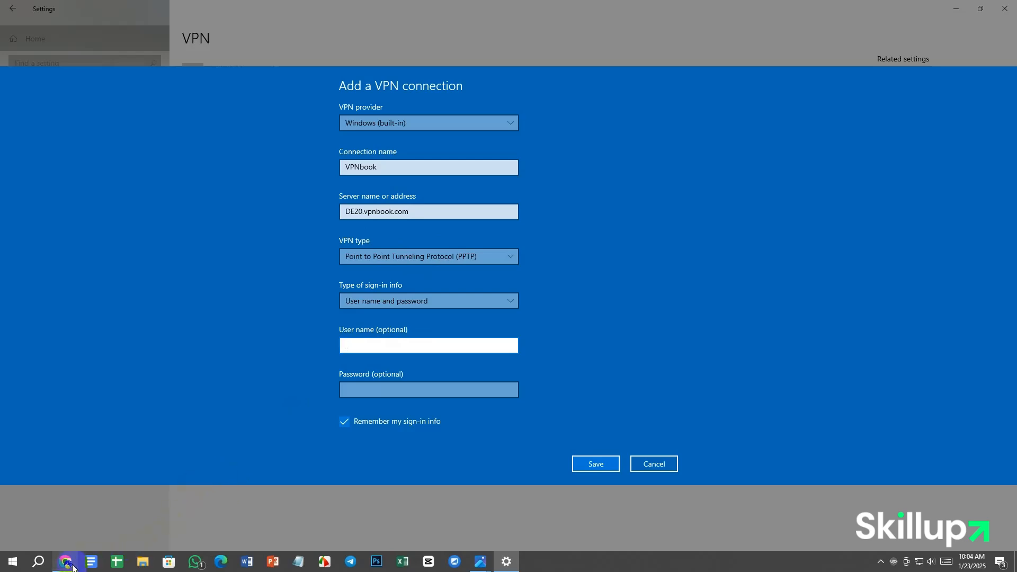
pyautogui.click(68, 564)
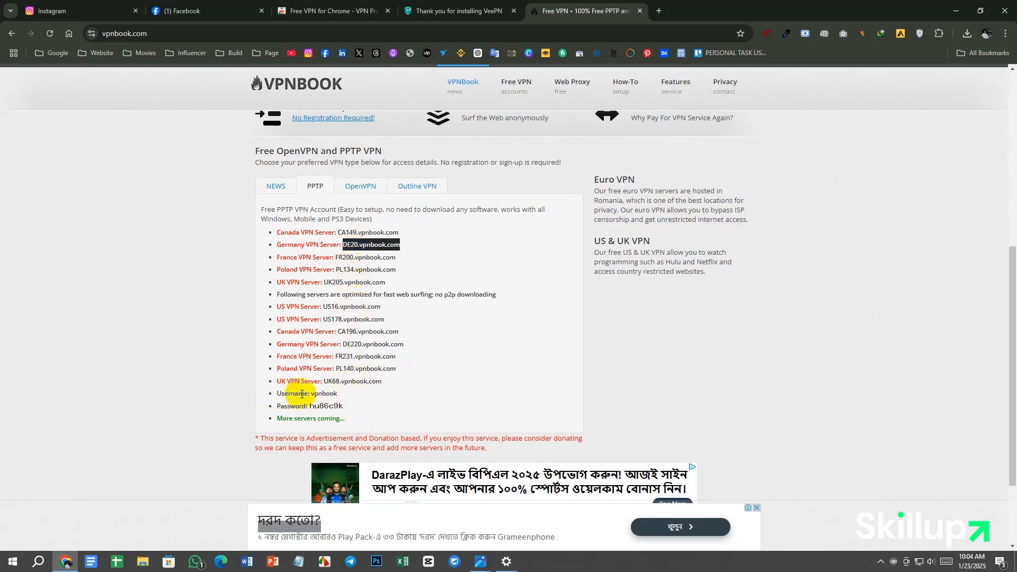
pyautogui.moveTo(312, 394); pyautogui.dragTo(347, 401)
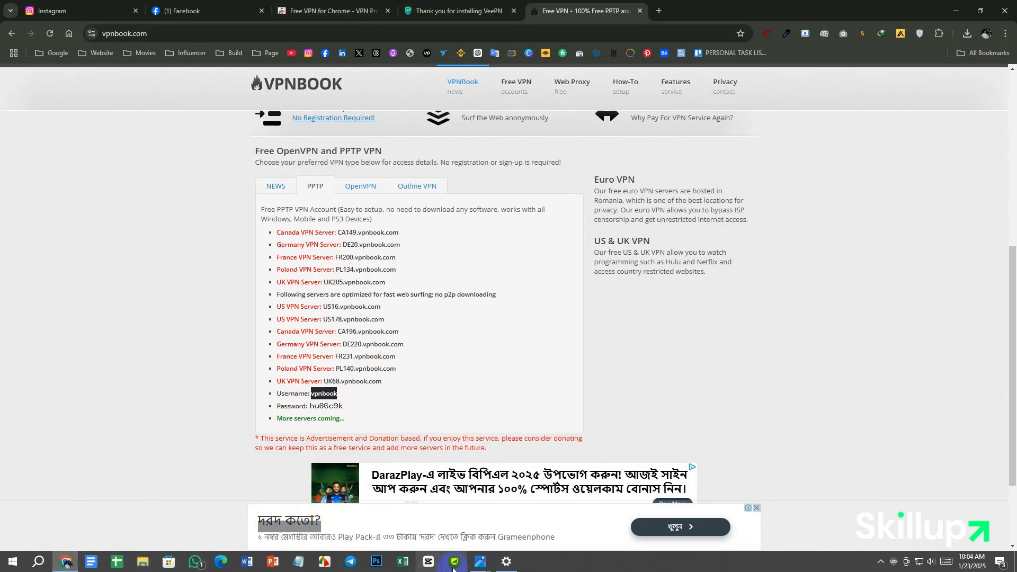
pyautogui.click(507, 561)
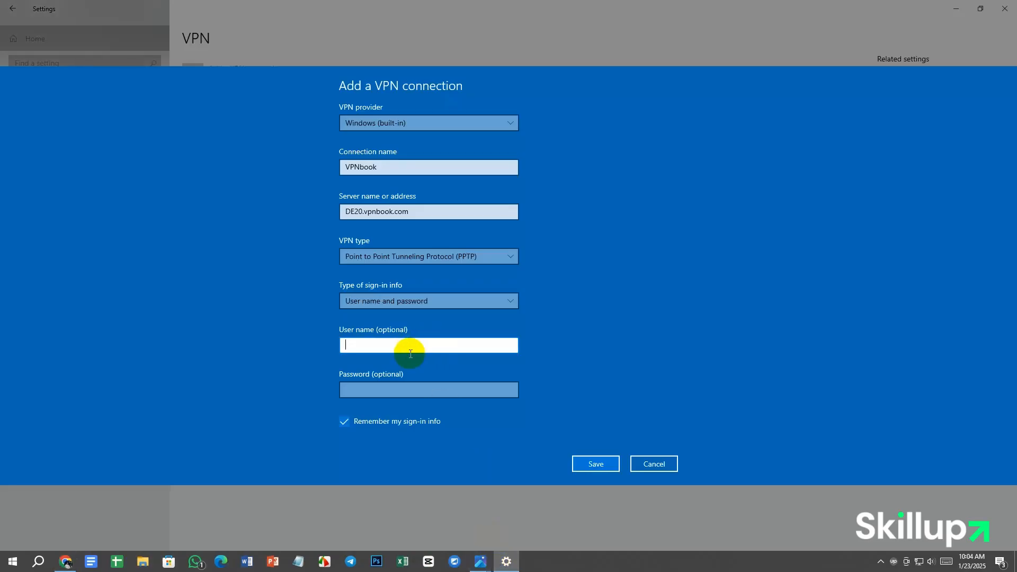
# Write the PPTP account password from the VPNBook page into a new Notepad document and copy it.
pyautogui.click(376, 390)
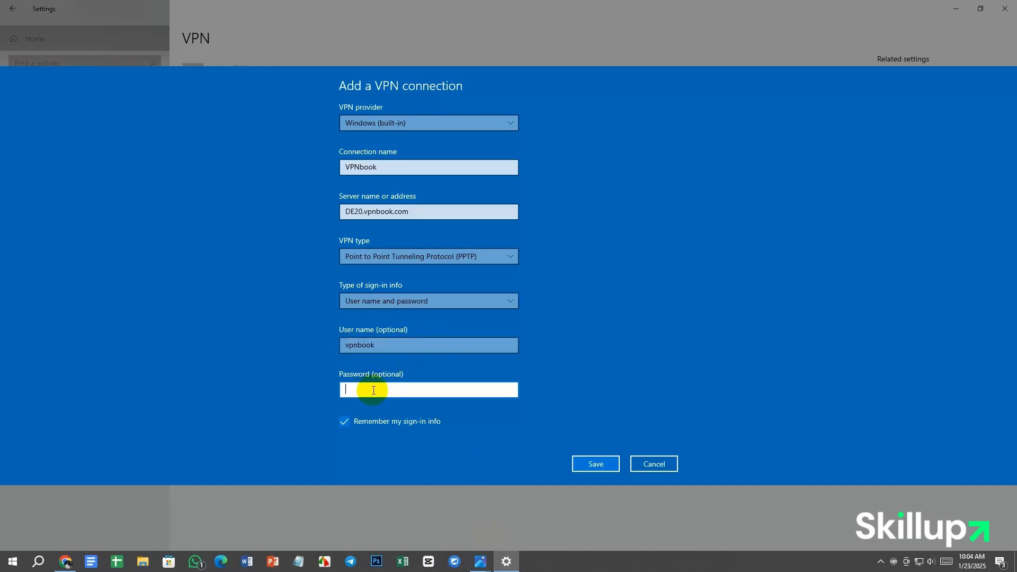
pyautogui.click(65, 561)
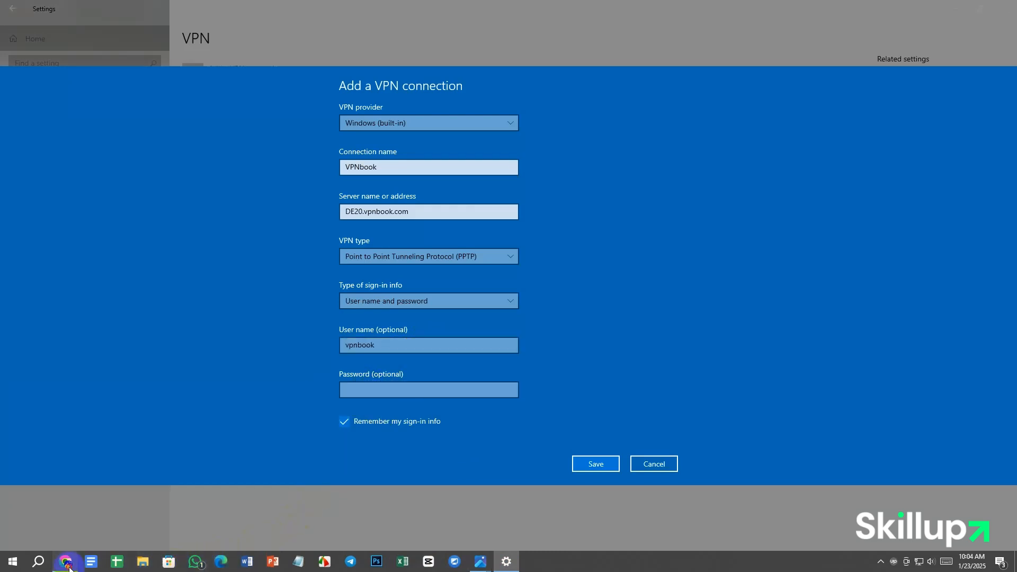
pyautogui.moveTo(308, 405); pyautogui.dragTo(371, 409)
pyautogui.click(370, 411)
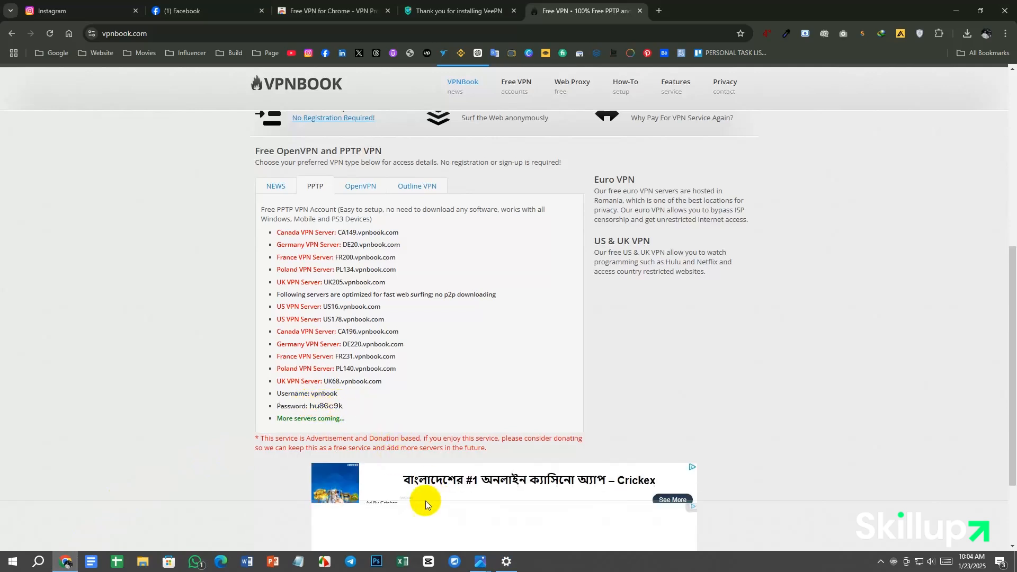
pyautogui.click(298, 562)
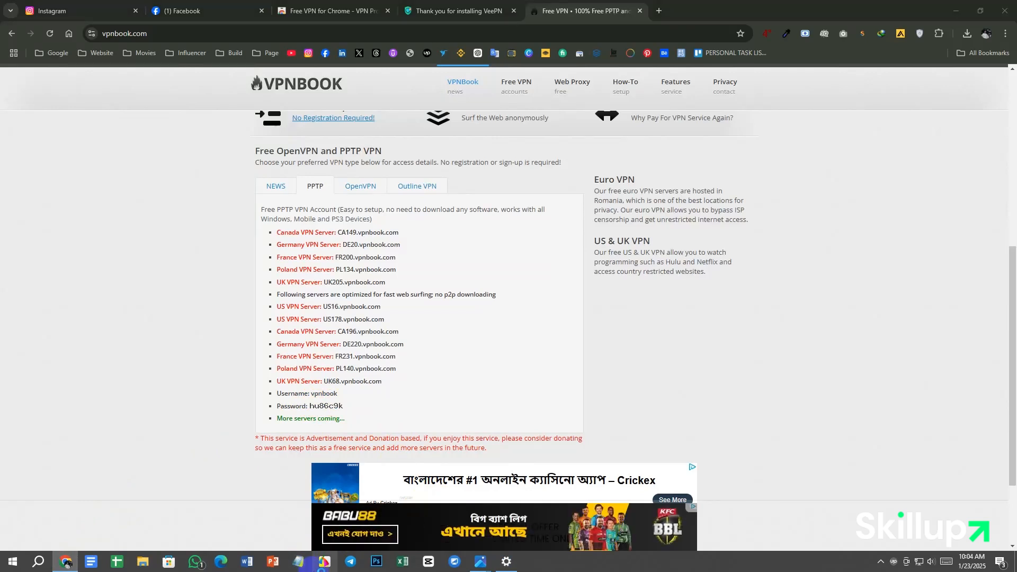
pyautogui.moveTo(822, 117); pyautogui.dragTo(599, 247)
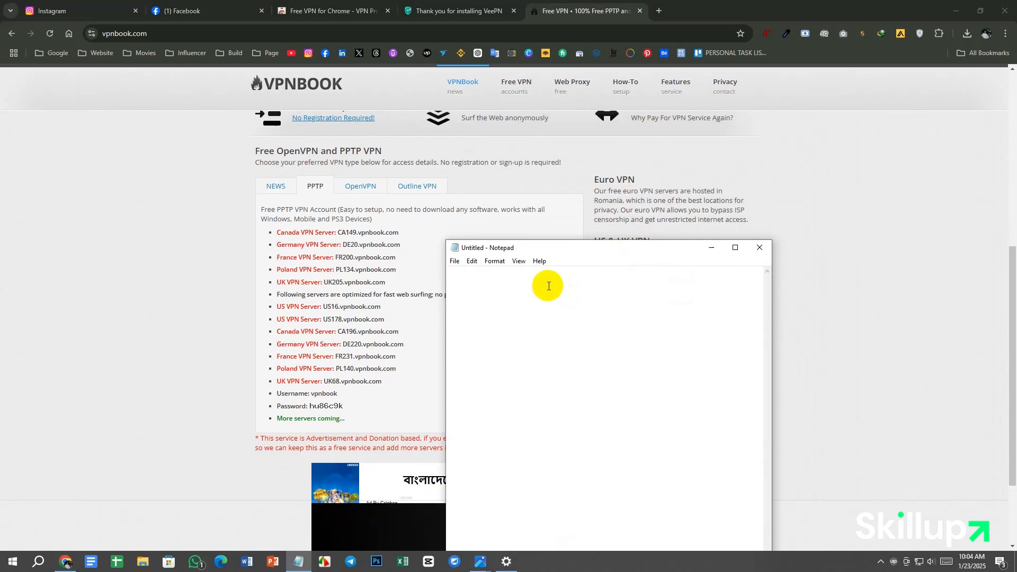
pyautogui.write('Hu88c9k')
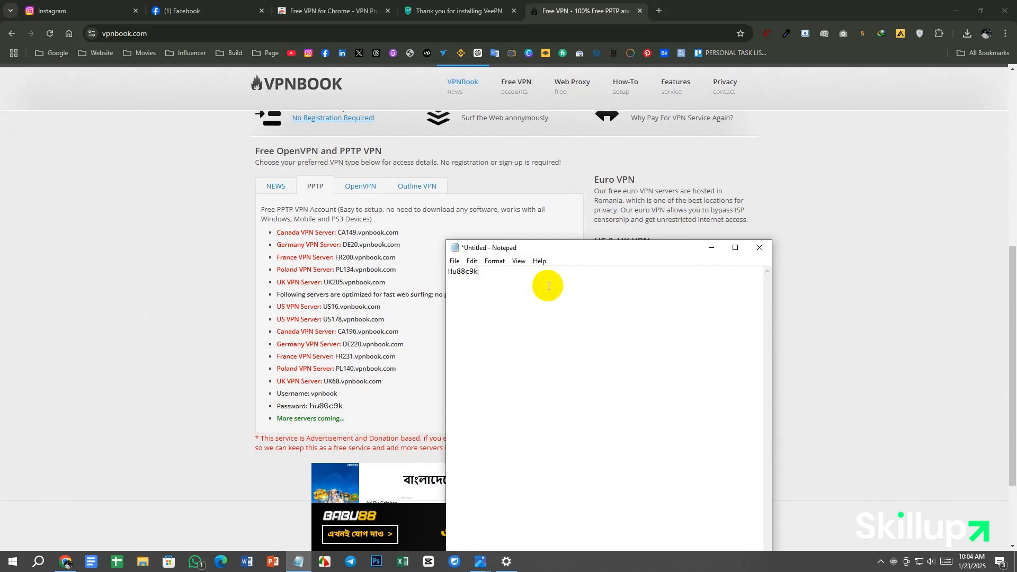
pyautogui.moveTo(478, 272); pyautogui.dragTo(448, 272)
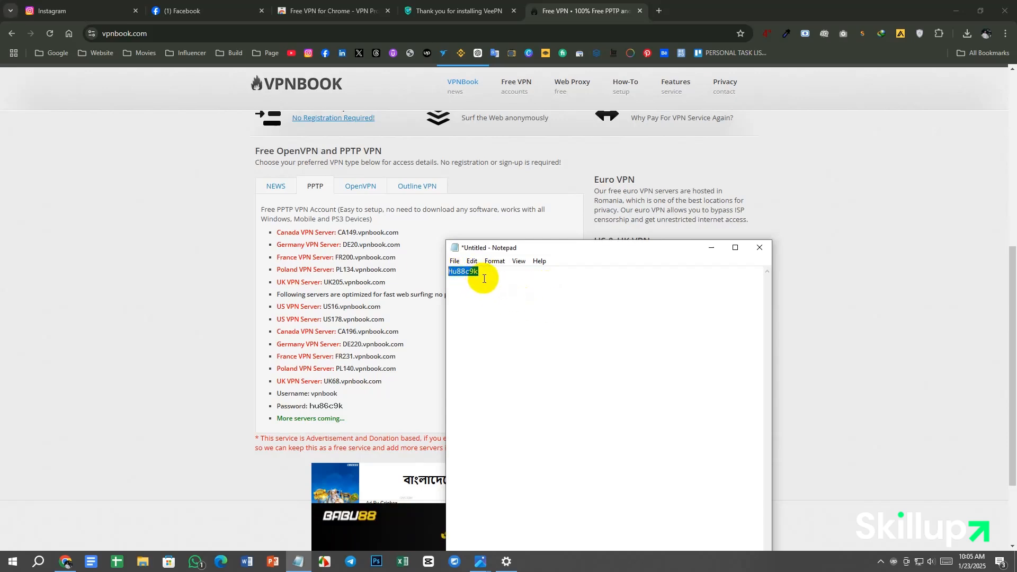
pyautogui.rightClick(469, 275)
pyautogui.click(514, 308)
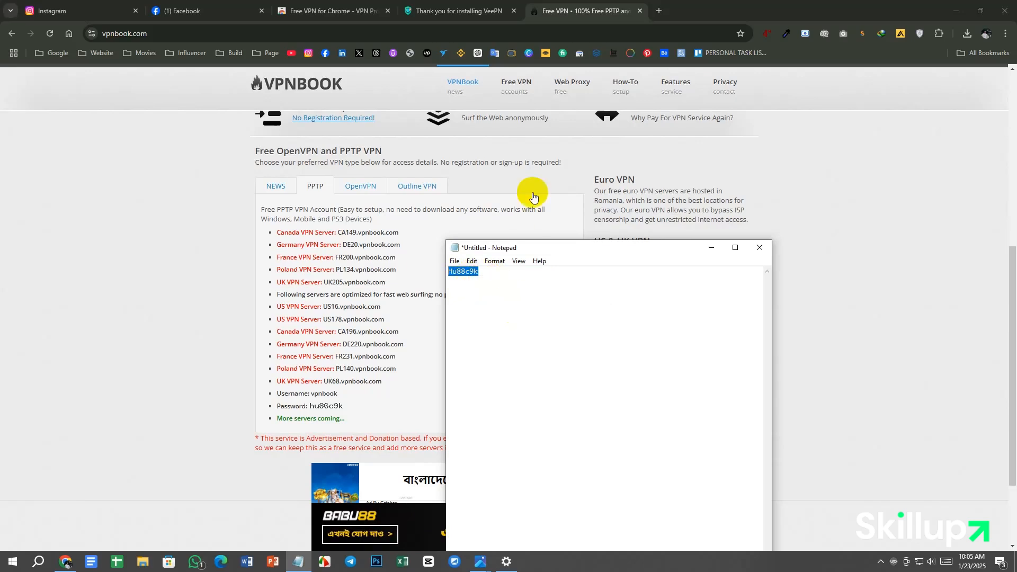
# Return to Settings, paste the copied account password into the password field and save the VPN connection.
pyautogui.click(507, 561)
pyautogui.click(389, 385)
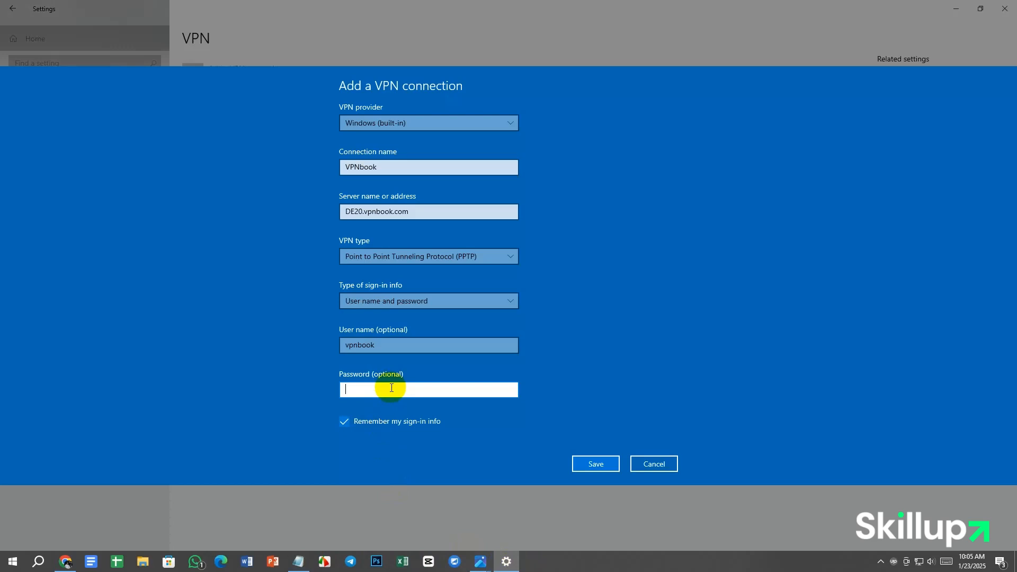
pyautogui.click(510, 392)
pyautogui.click(589, 463)
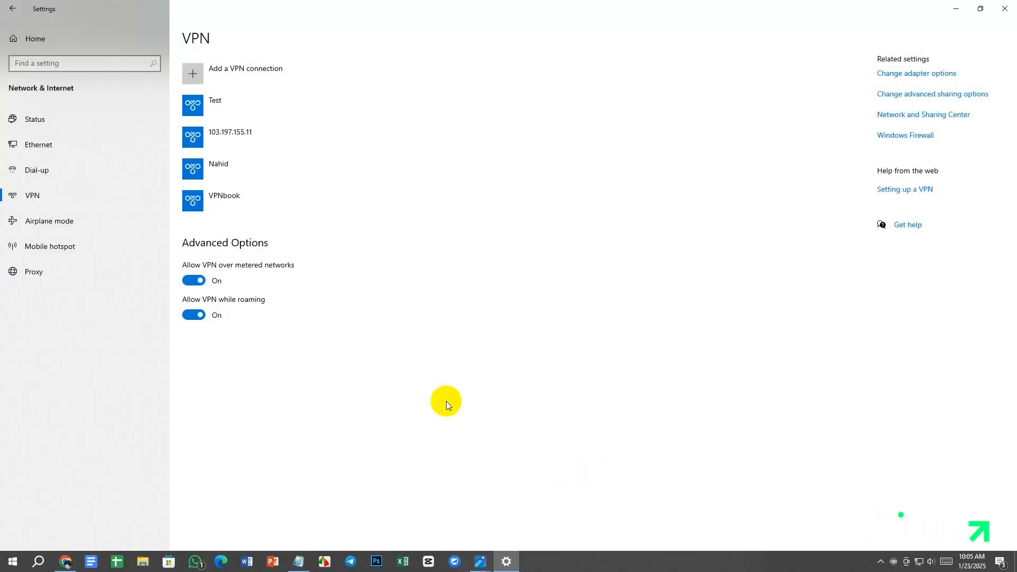
# Start connecting to the VPNbook VPN and cancel the connection attempt.
pyautogui.click(271, 203)
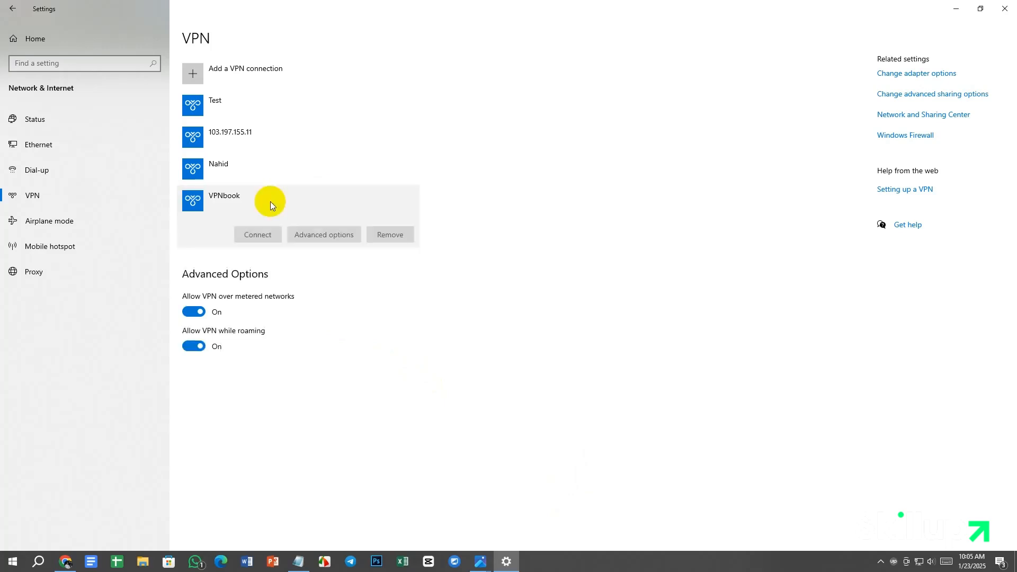
pyautogui.click(262, 234)
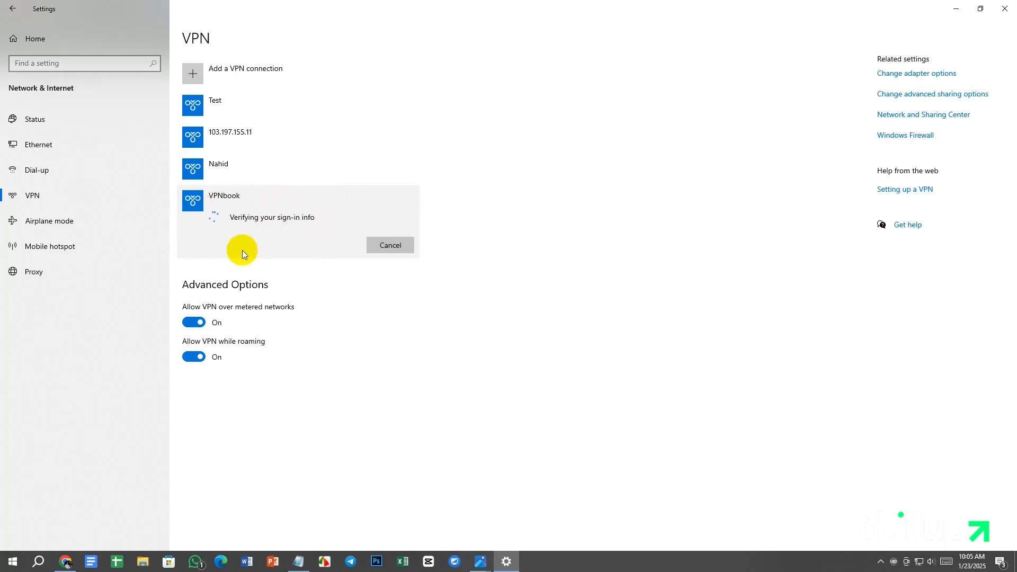
pyautogui.click(392, 247)
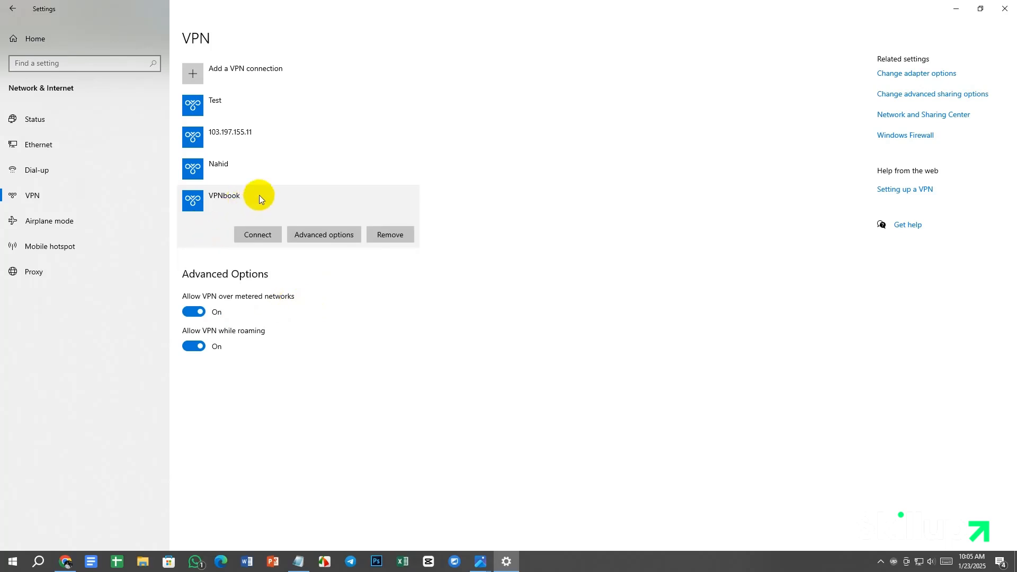
# Minimise the Settings, Chrome and Notepad windows and refresh the desktop.
pyautogui.click(958, 8)
pyautogui.click(953, 4)
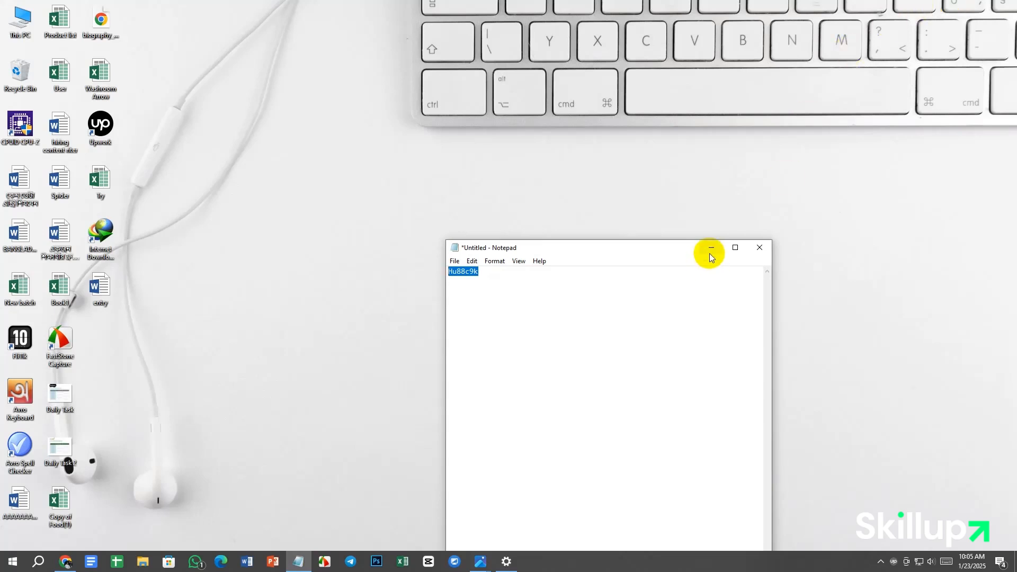
pyautogui.click(710, 253)
pyautogui.rightClick(576, 215)
pyautogui.click(620, 245)
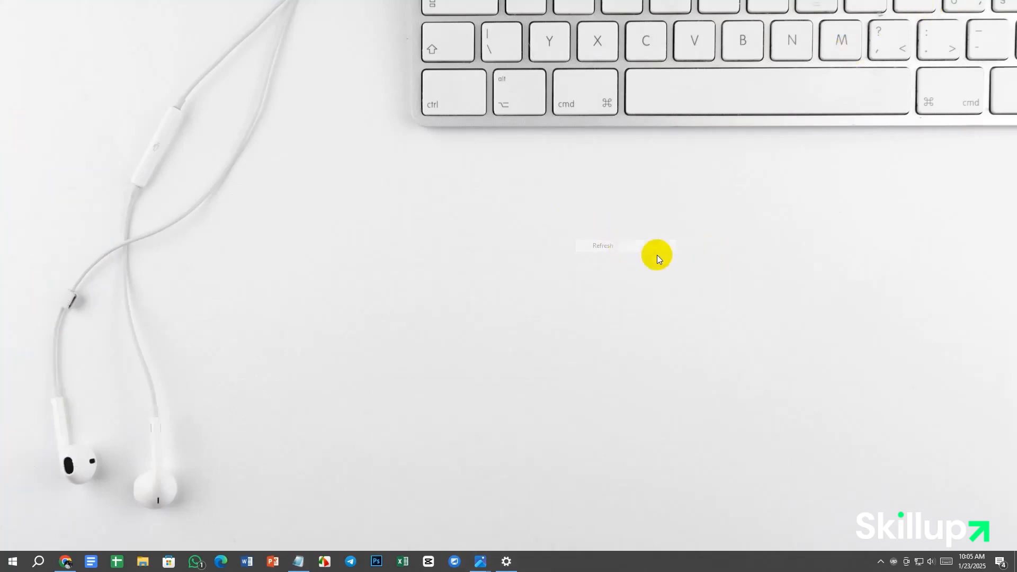